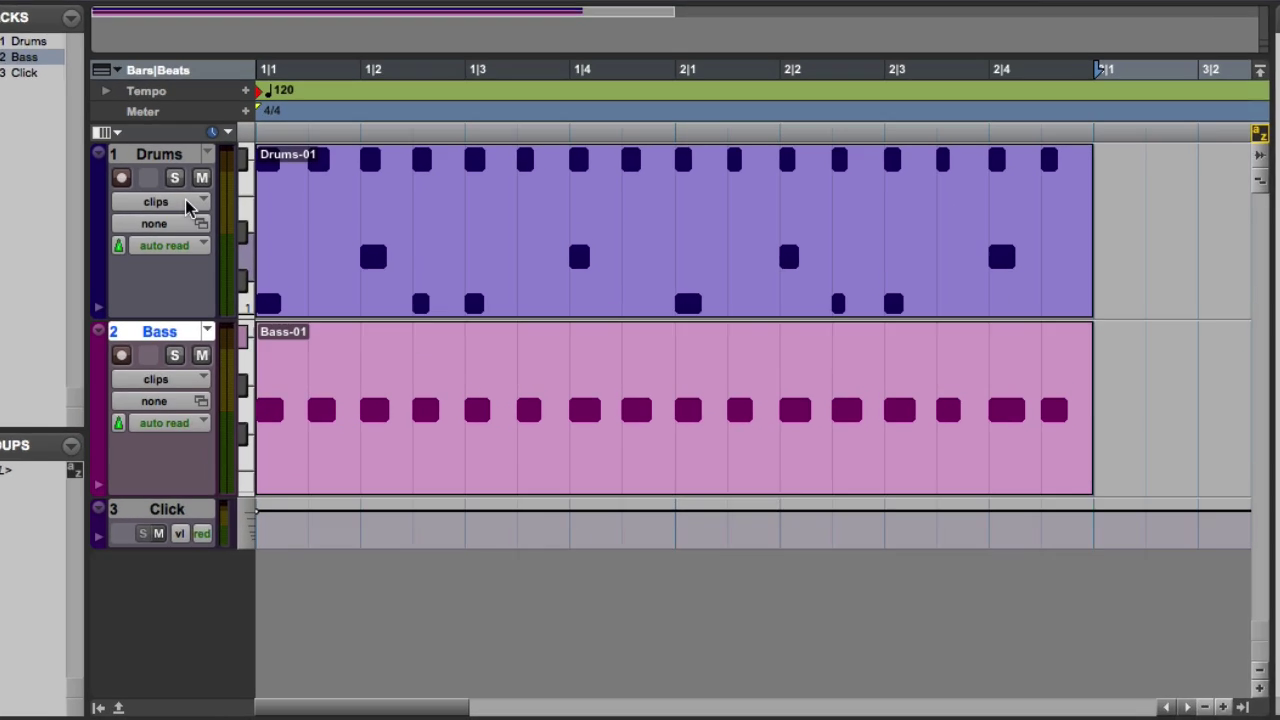
Step: Switch the Drums track and then the Bass track to the 'notes' track view
left_click(220, 294)
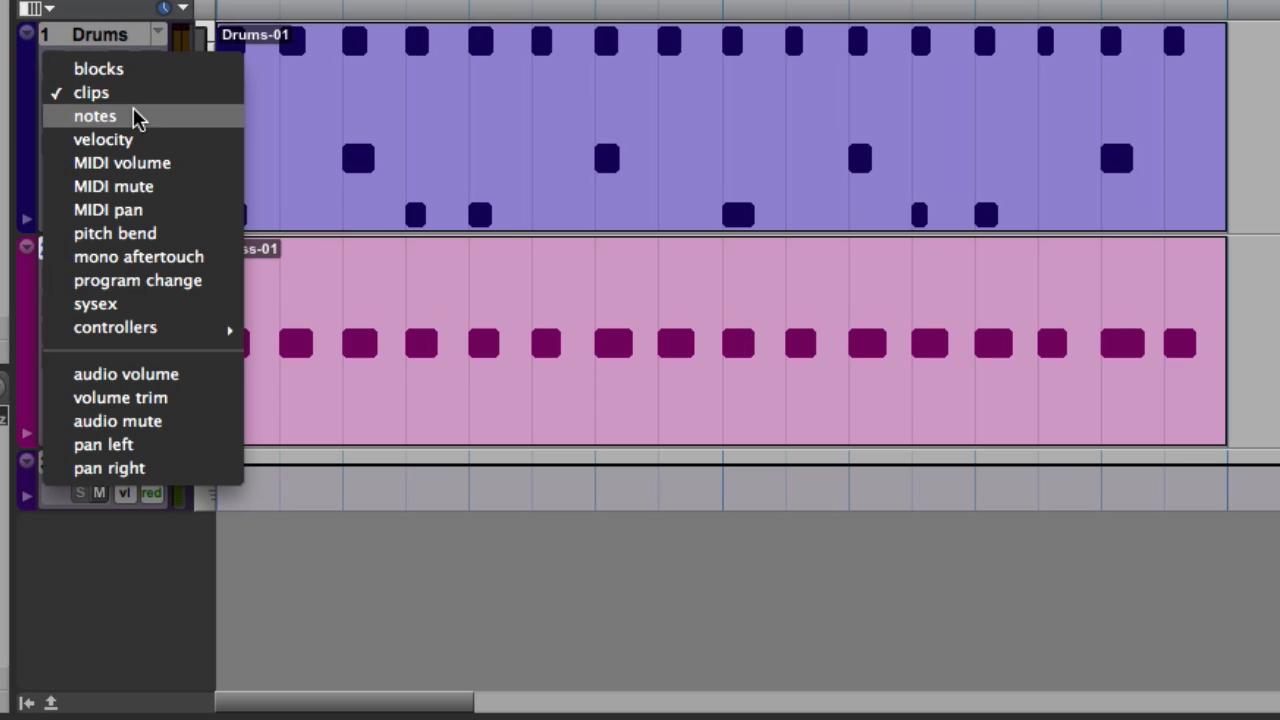
left_click(215, 312)
left_click(120, 306)
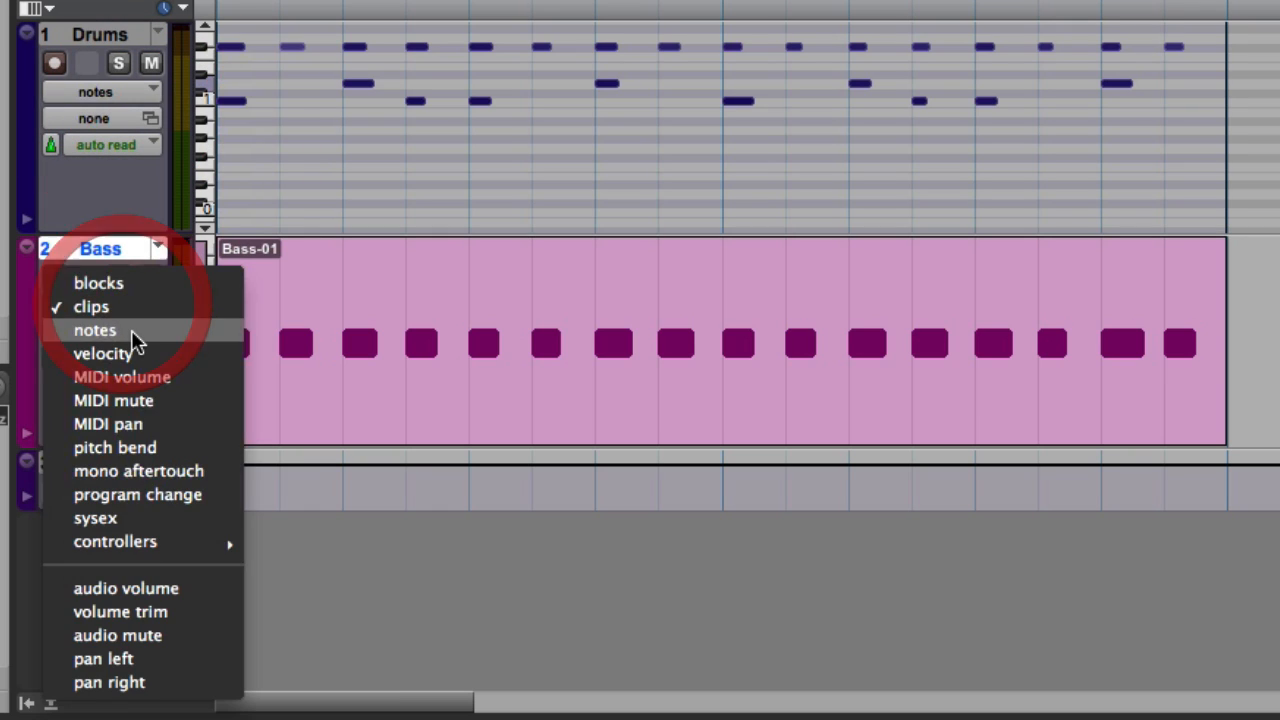
left_click(134, 334)
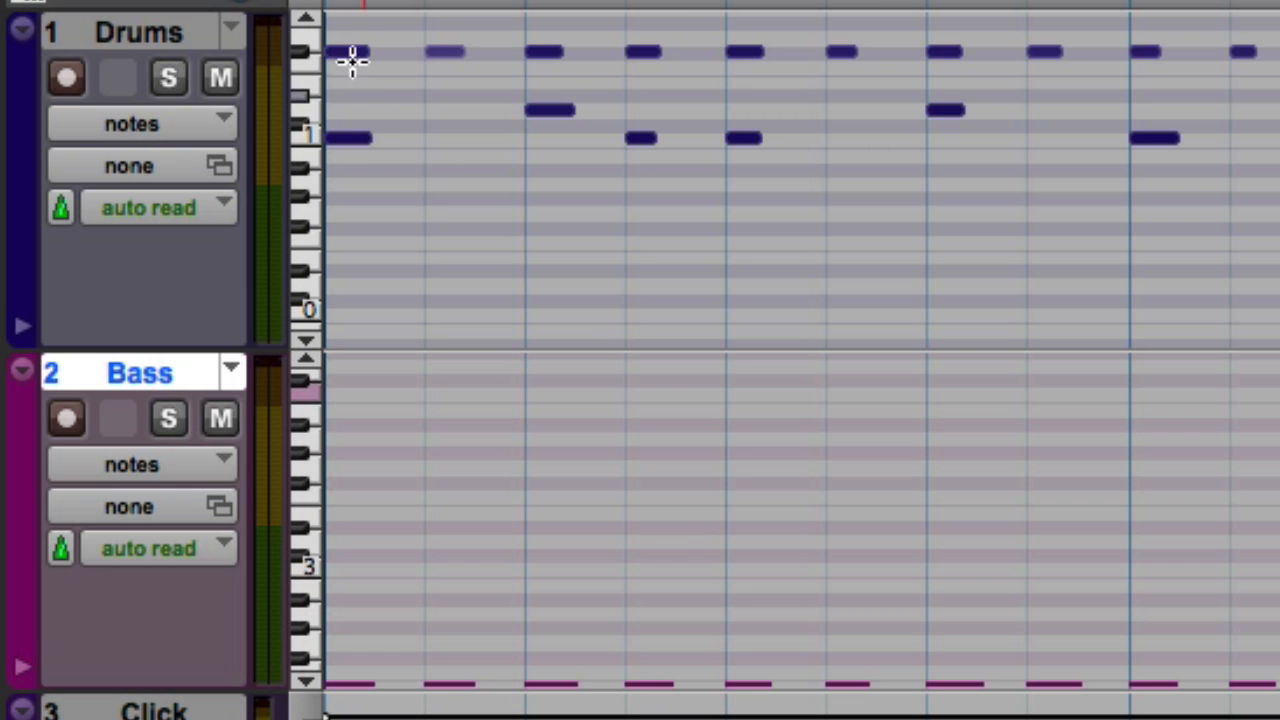
Step: Scroll the mini-keyboards so the Drums and Bass notes sit within each track's visible range
left_click(308, 18)
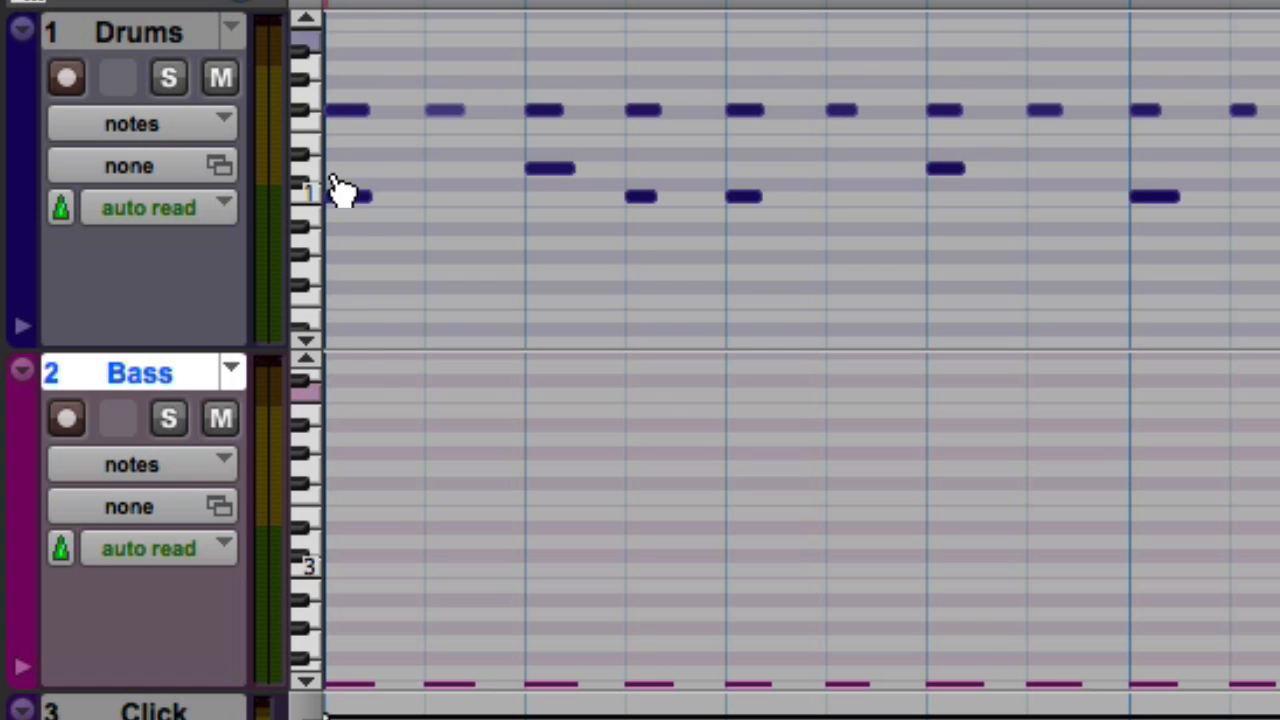
left_click(308, 684)
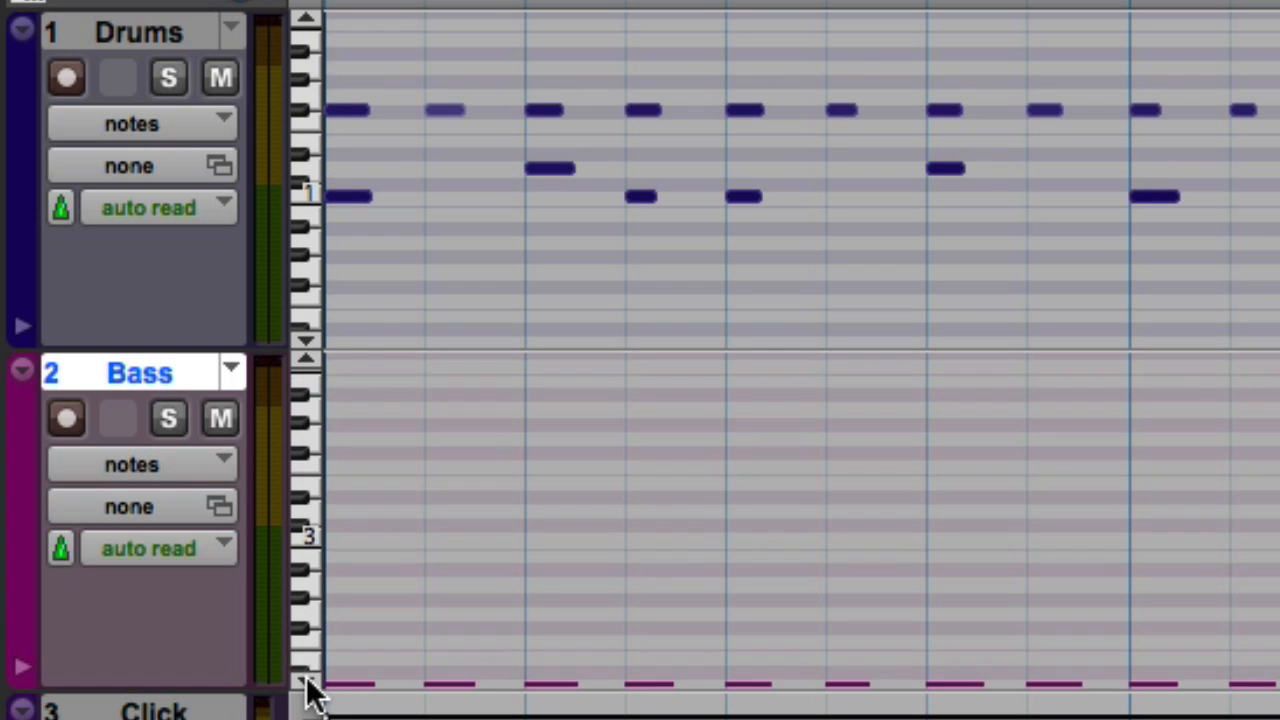
left_click(308, 684)
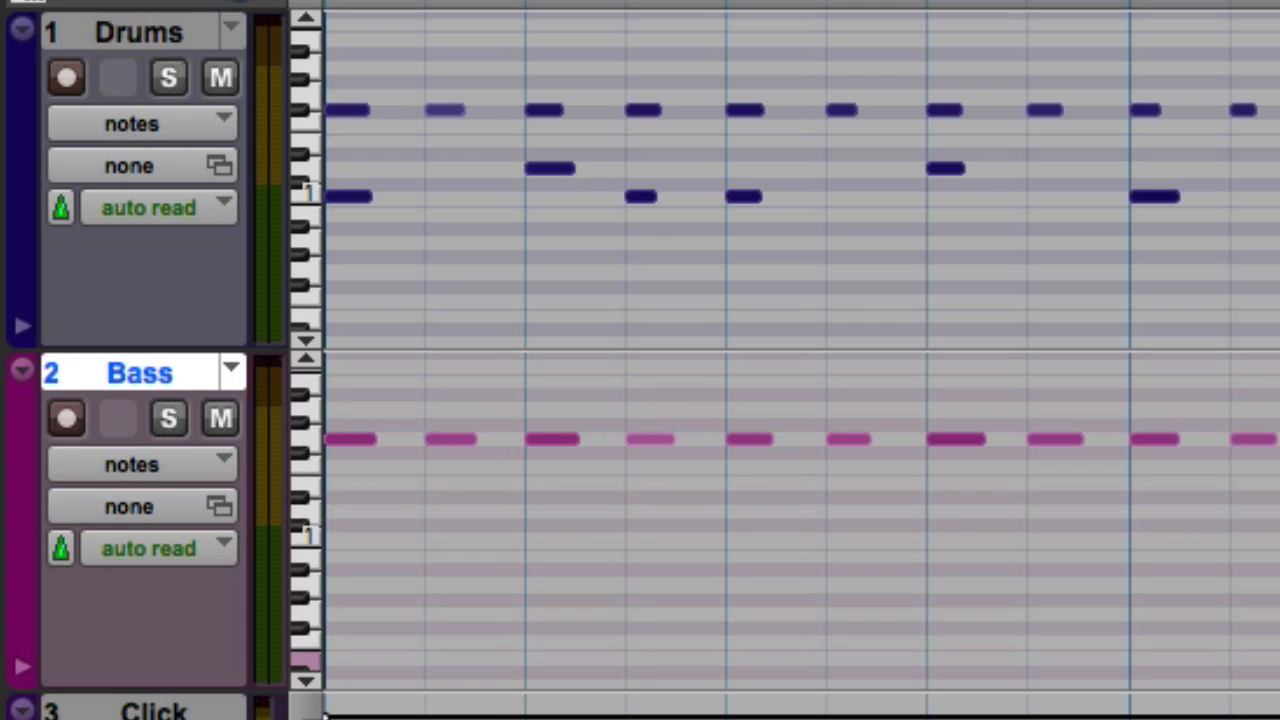
Step: Audition a couple of Bass notes and several Drums notes from the mini-keyboard keys
left_click(317, 554)
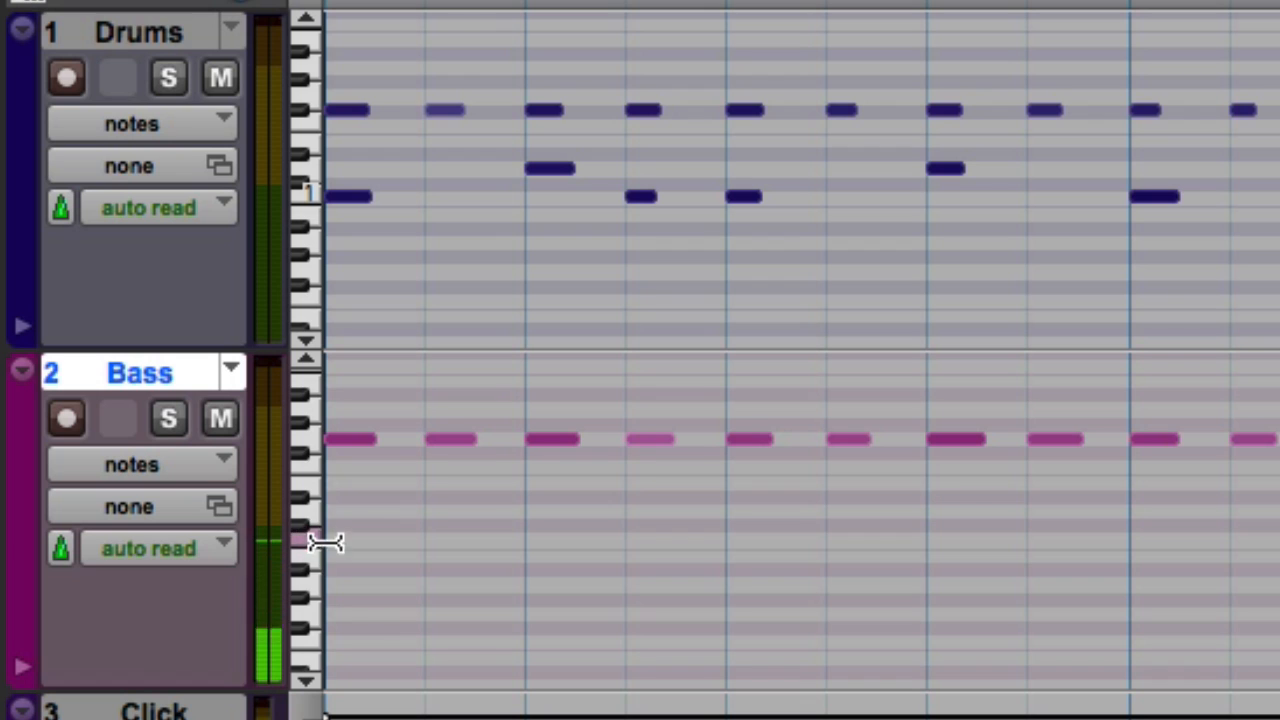
left_click(313, 482)
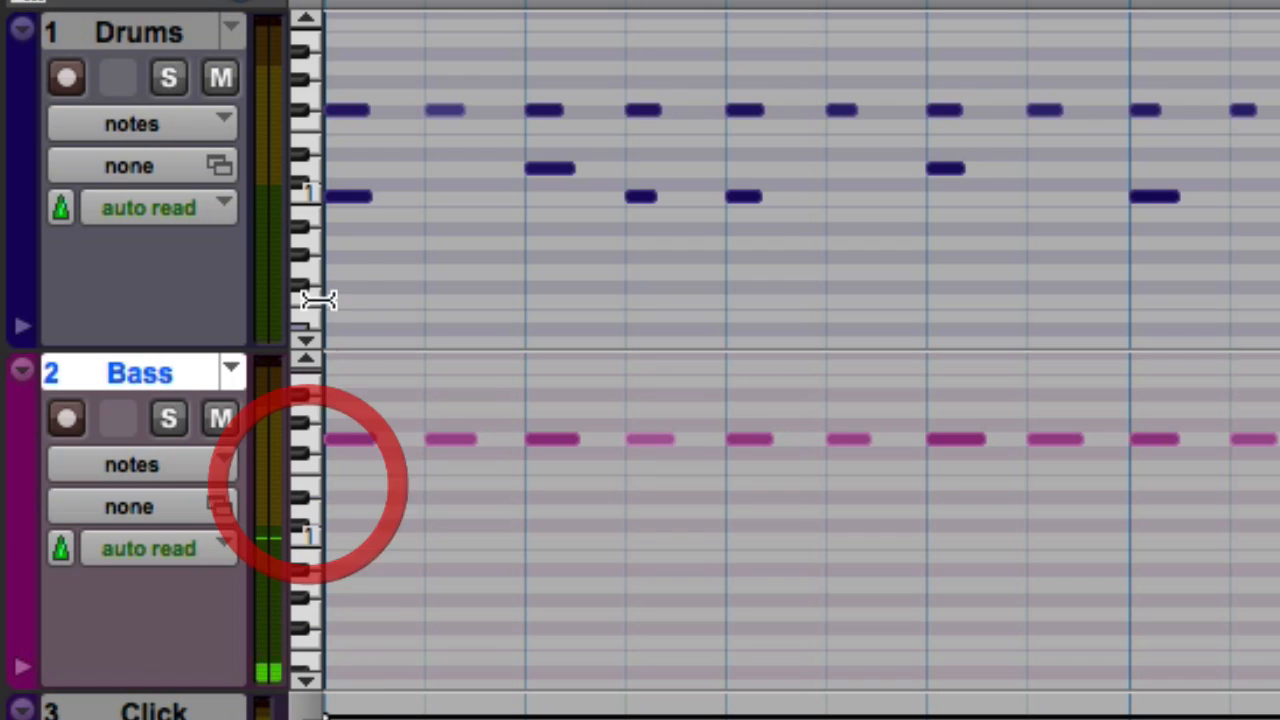
left_click(314, 196)
left_click(316, 122)
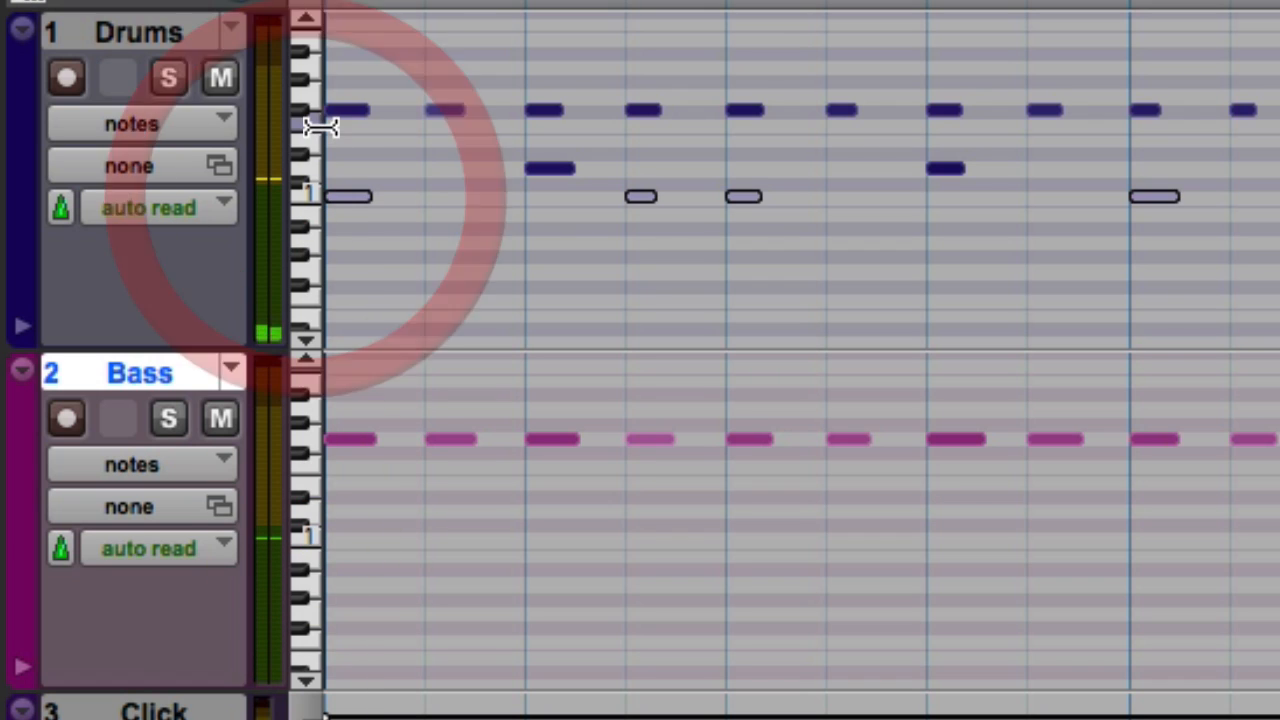
left_click(308, 58)
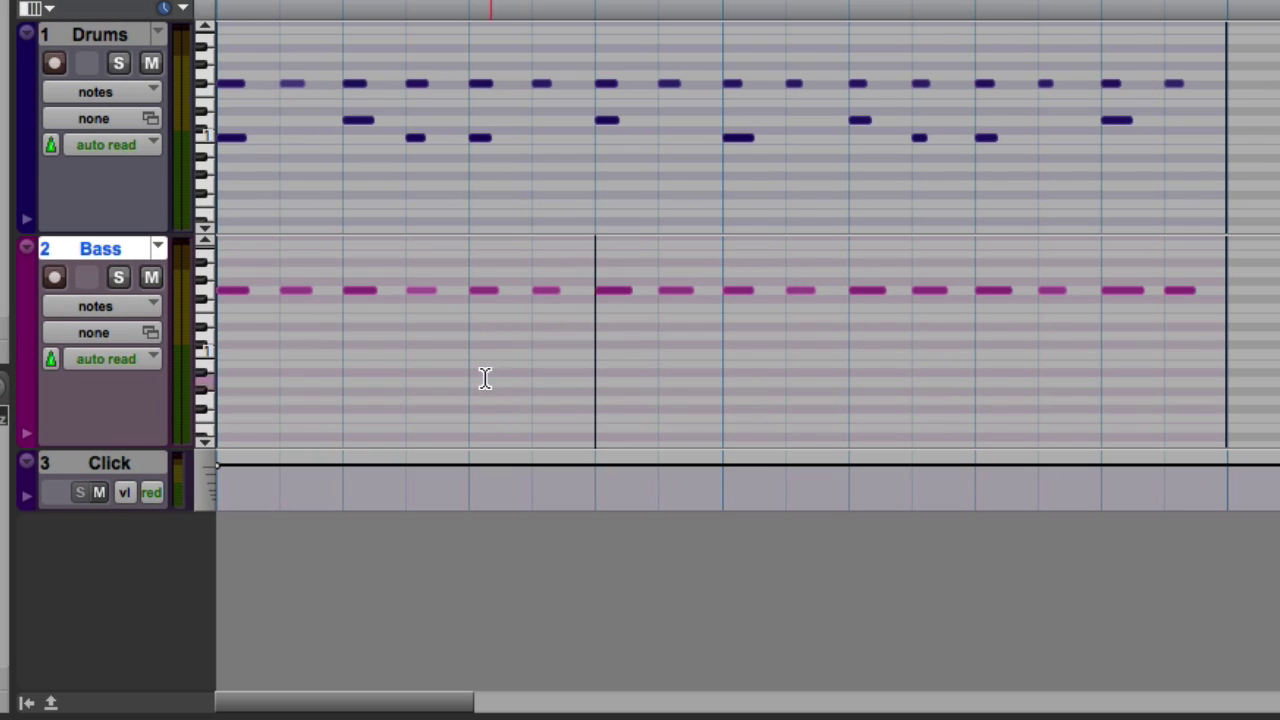
left_click(471, 365)
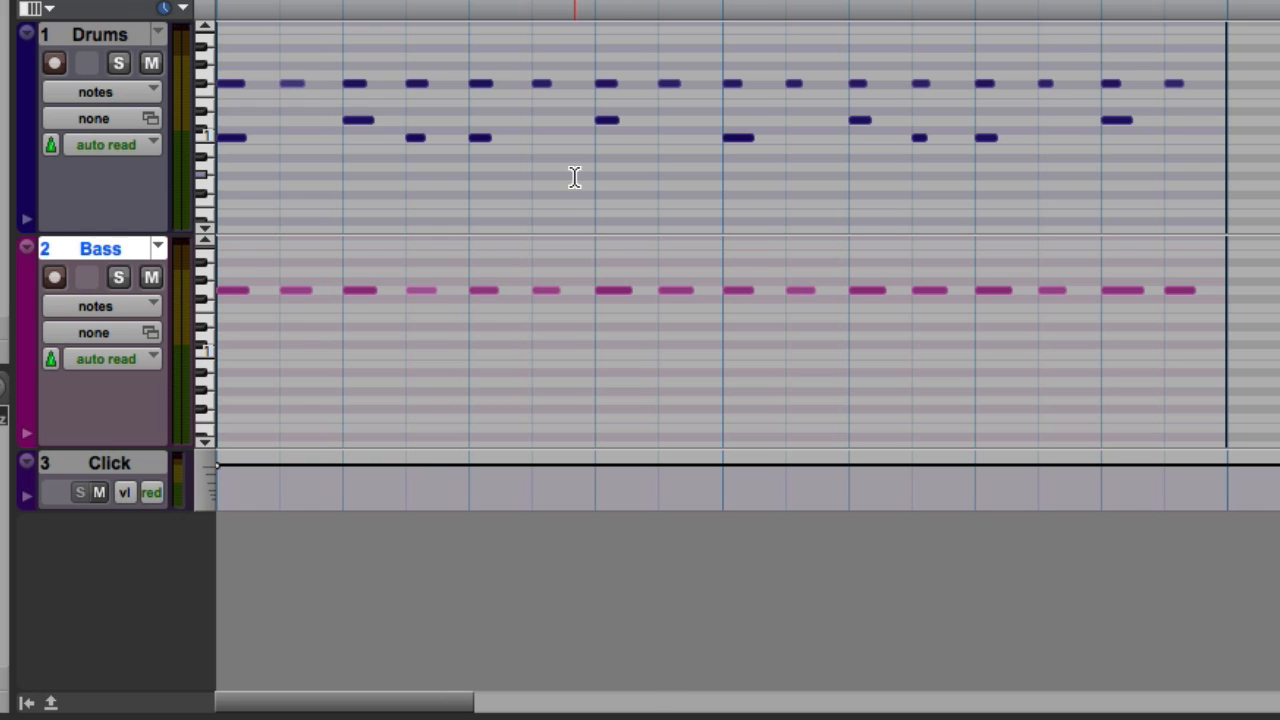
left_click(574, 178)
key("minus")
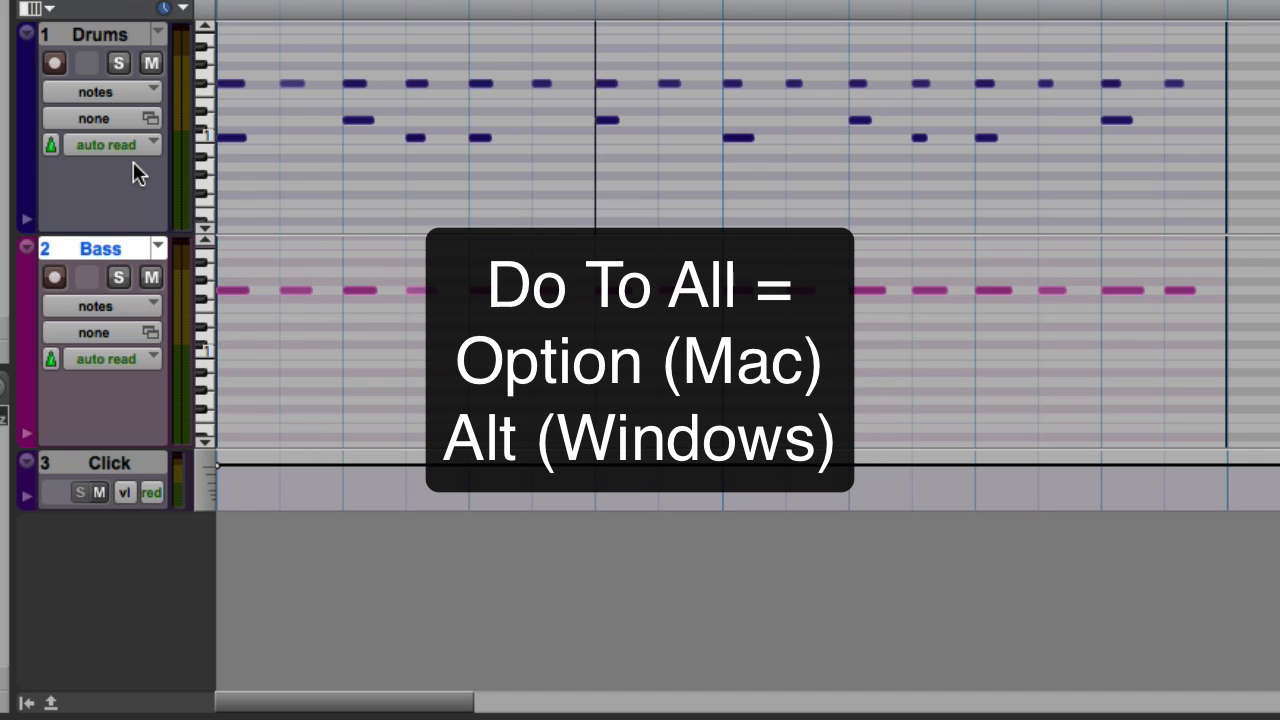
Step: Show velocity stalks on both tracks and lower one Bass note's velocity
left_click(110, 92)
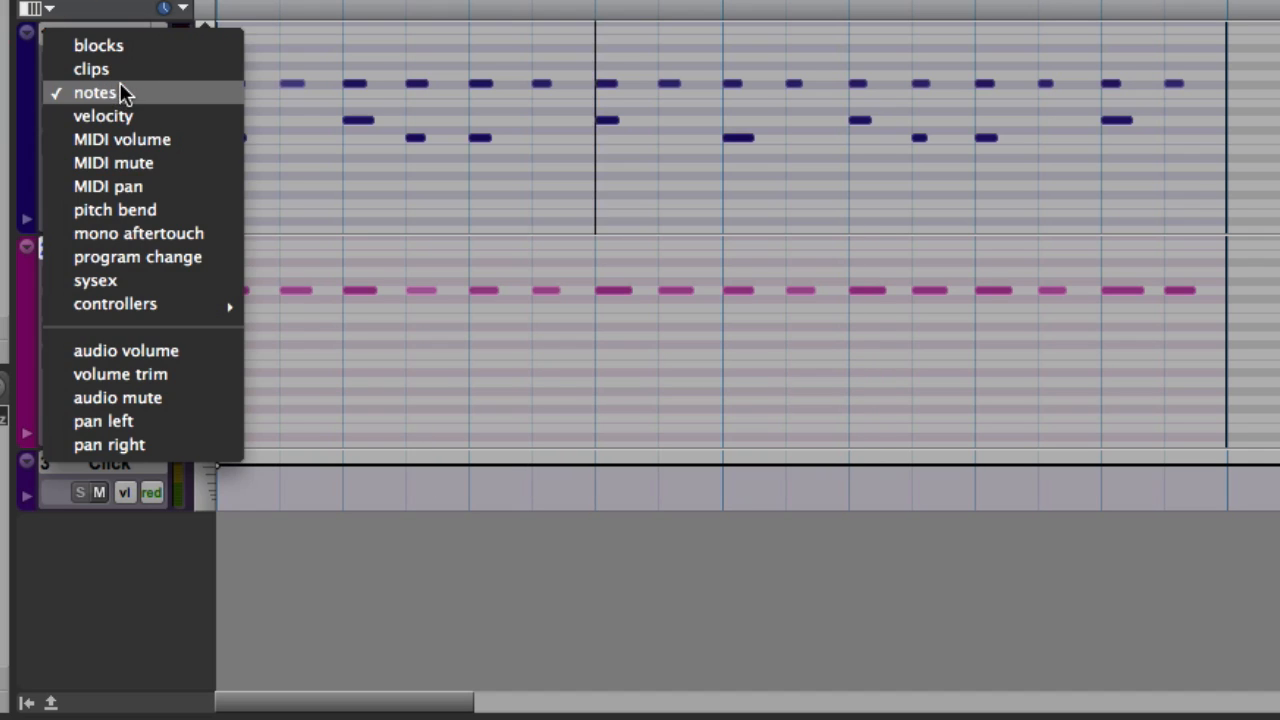
left_click(152, 117, "alt")
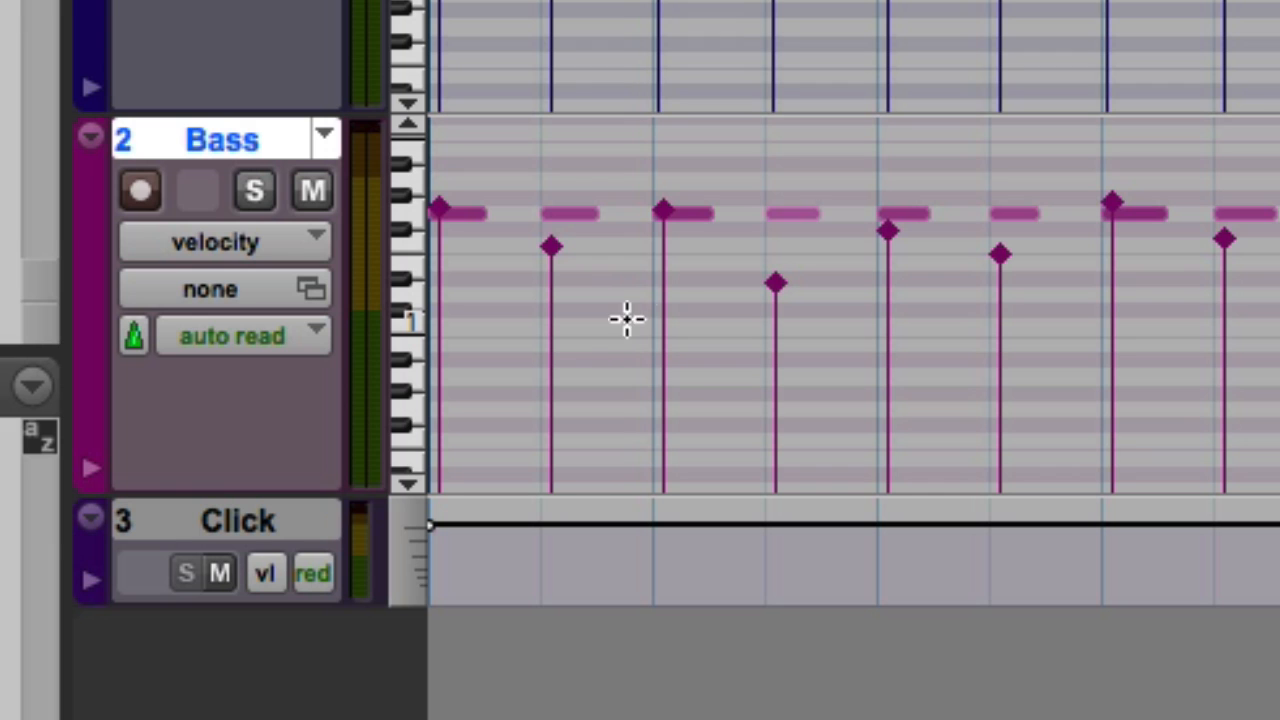
left_click_drag(665, 212, 665, 415)
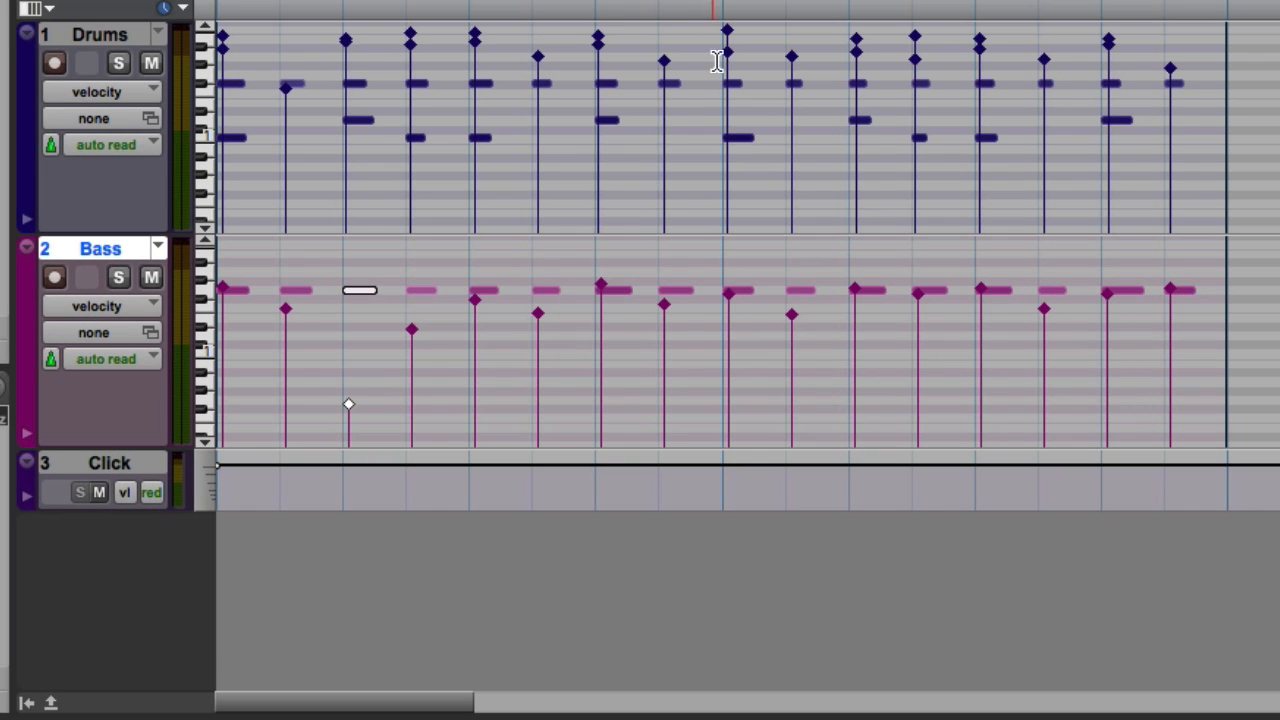
Step: Select a span of Drums notes and drag their velocities down together
left_click_drag(720, 110, 463, 121)
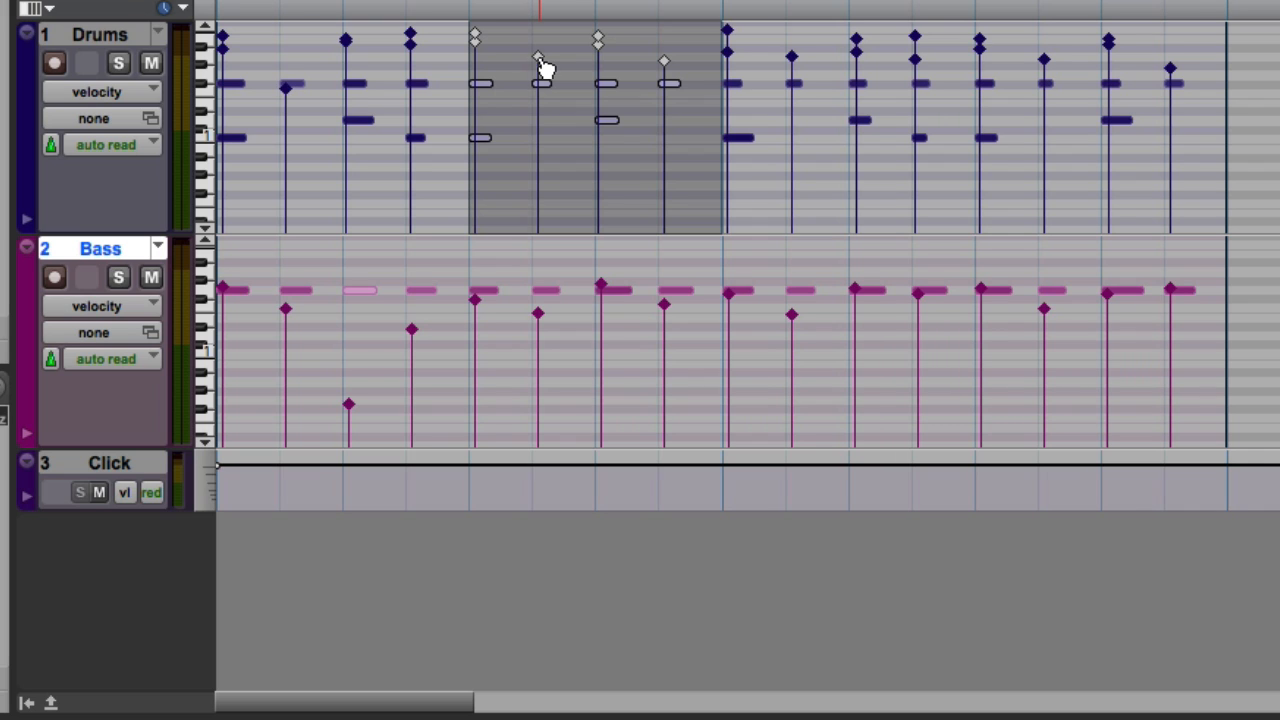
left_click_drag(538, 58, 538, 112)
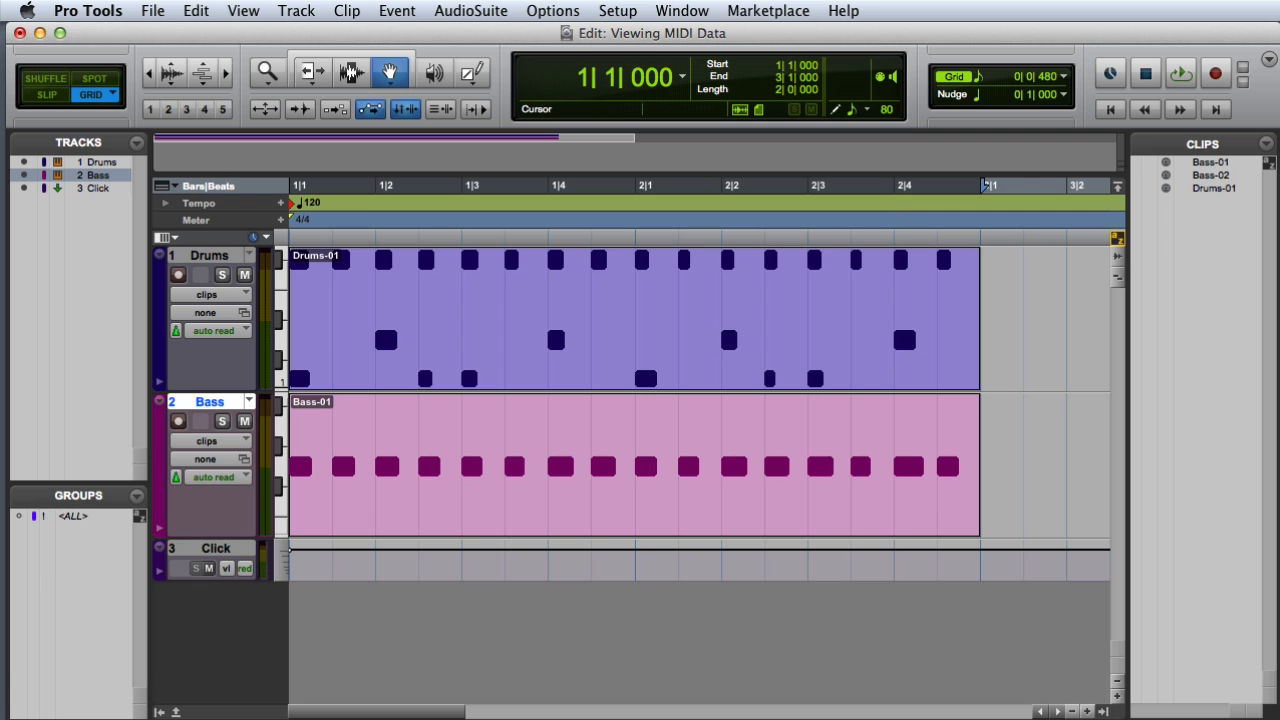
left_click(682, 10)
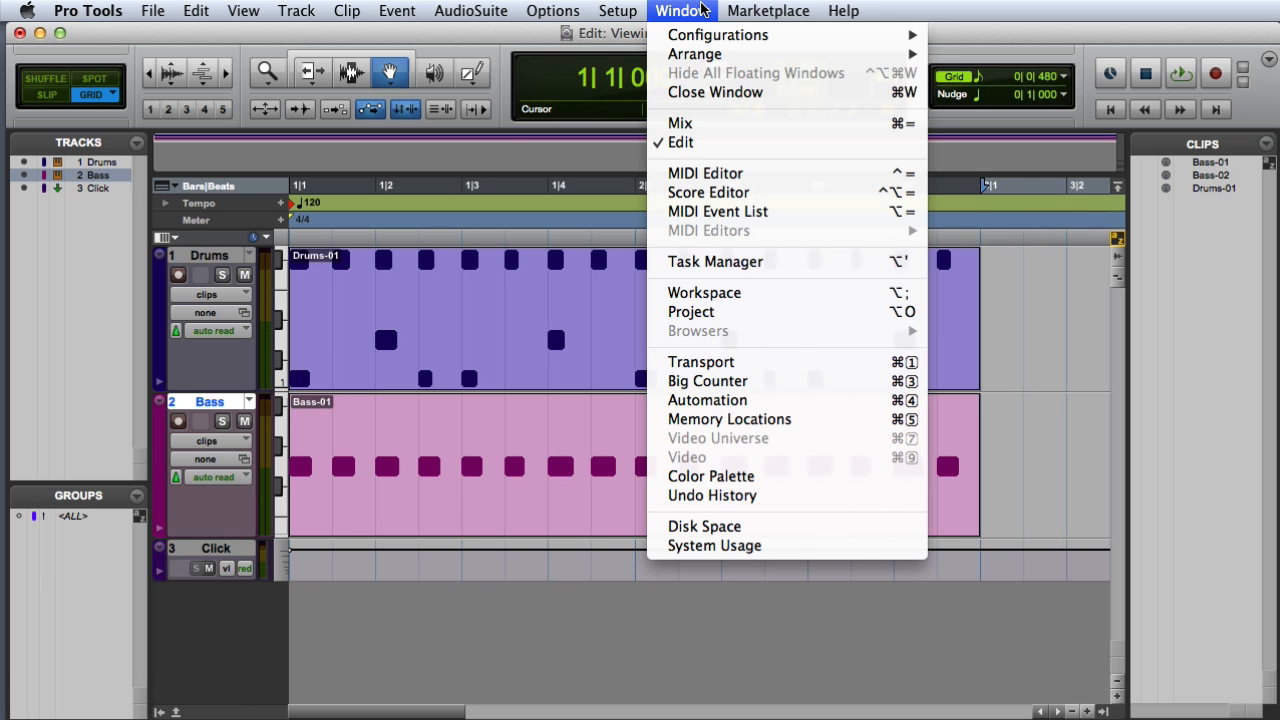
left_click(772, 178)
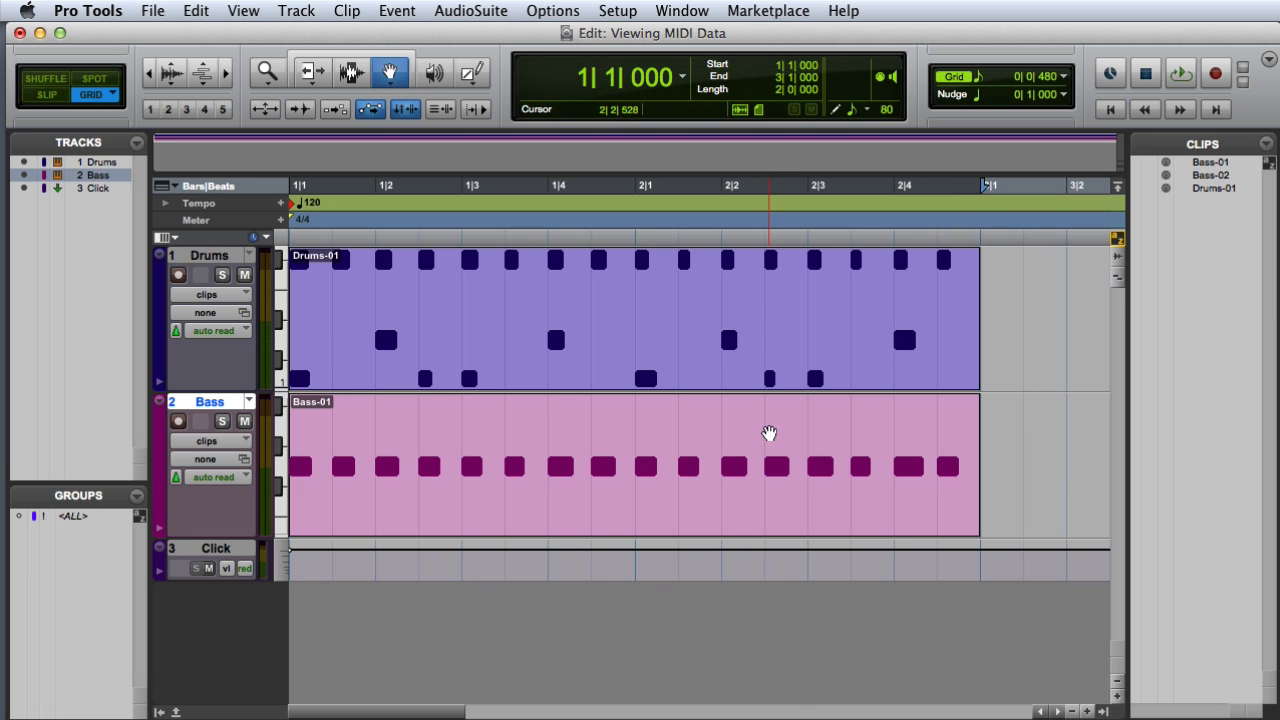
Step: Edit the Drums clip in the MIDI Editor with Bass superimposed, then switch to Notation display
double_click(711, 354)
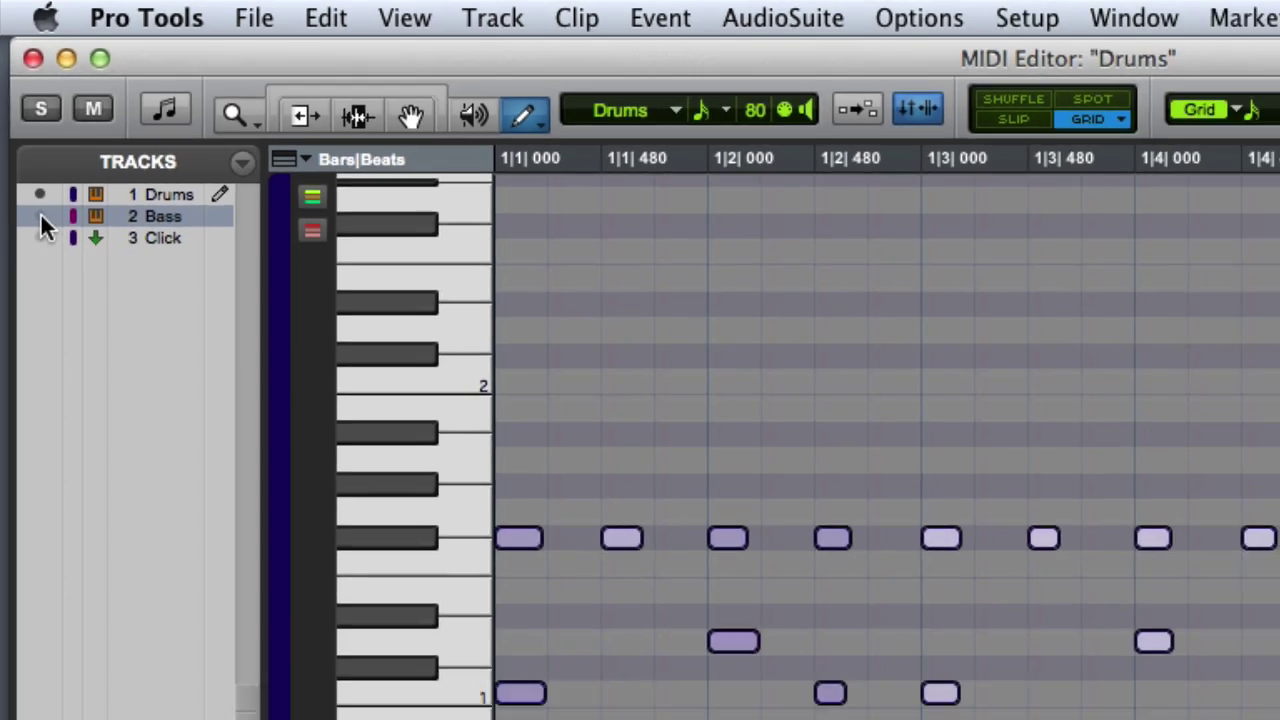
left_click(47, 257)
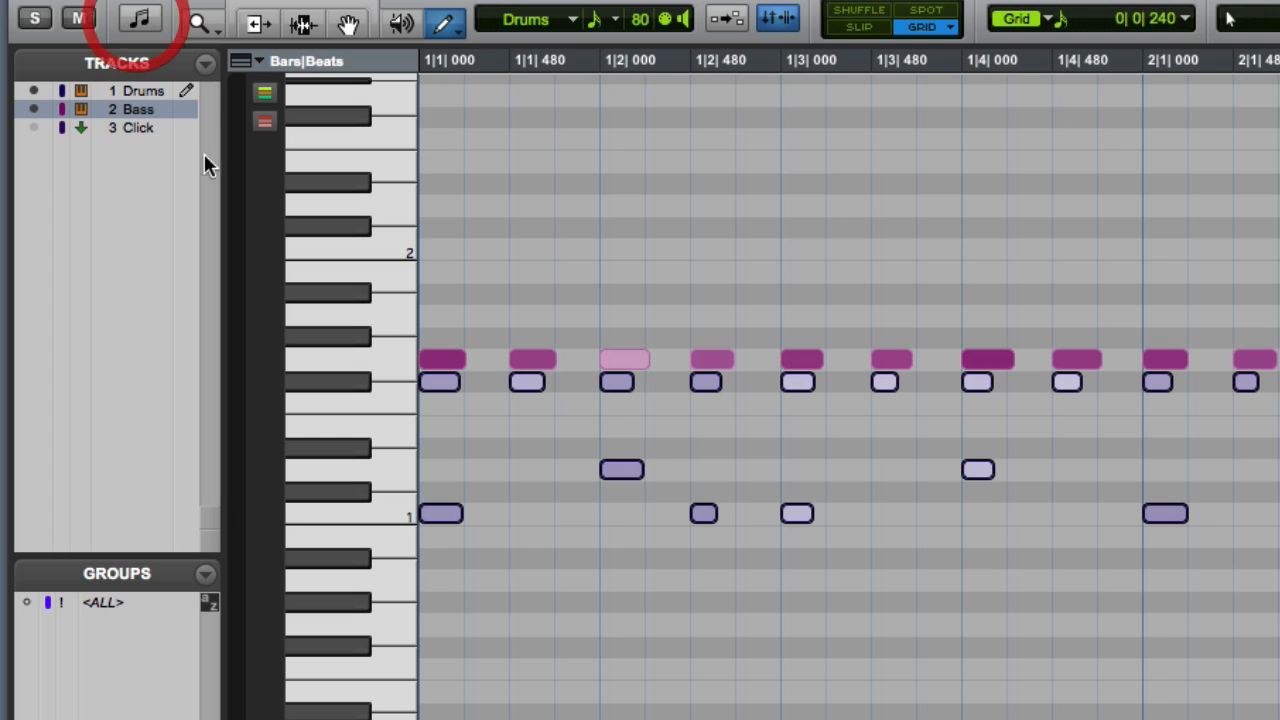
left_click(140, 20)
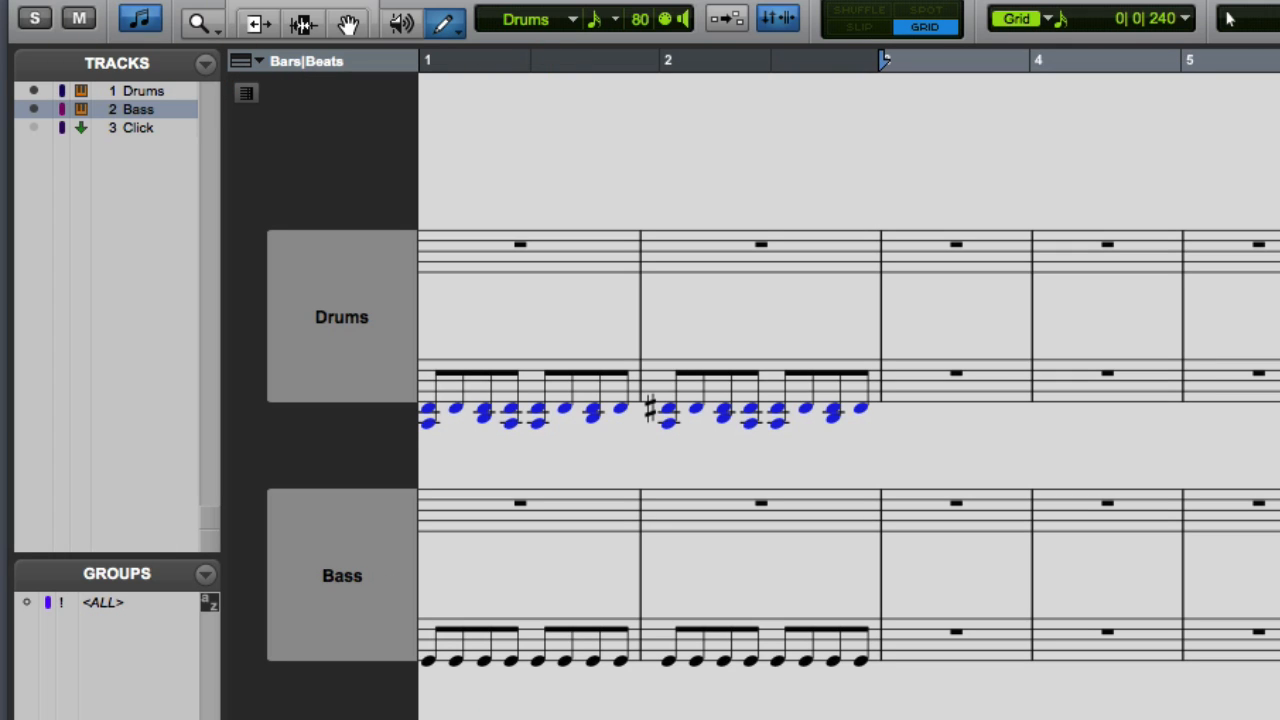